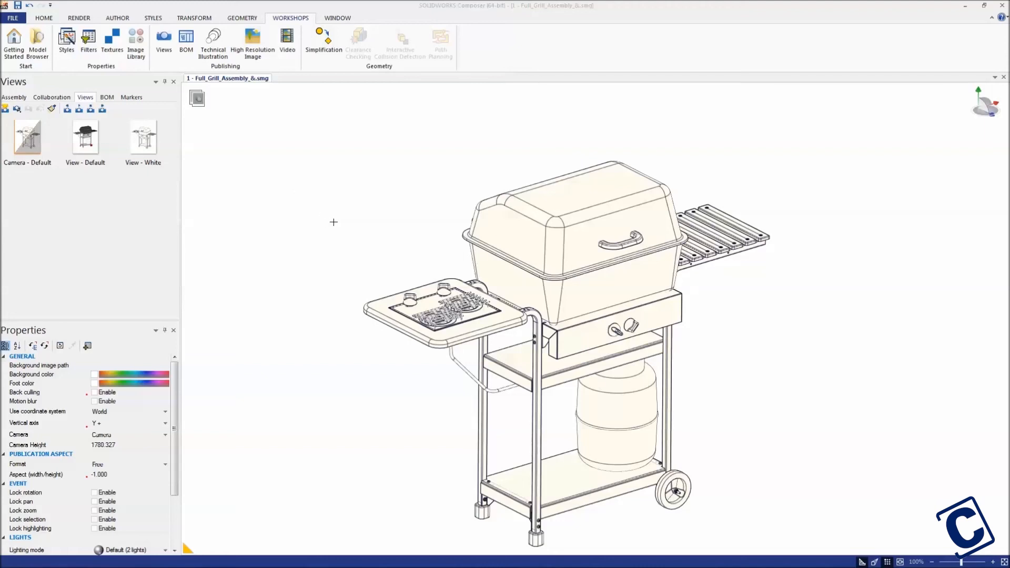
- Activate the Rotate transformation and select the Lid - Moving Components selection set in the assembly
{"action": "left_click", "coordinate": [195, 19]}
{"action": "left_click", "coordinate": [201, 43]}
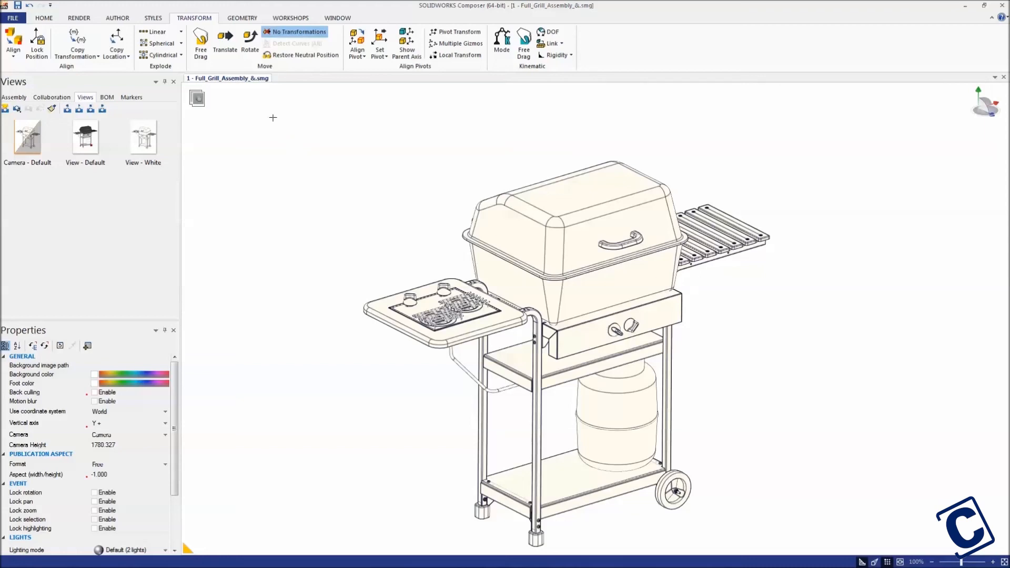
{"action": "left_click", "coordinate": [250, 40]}
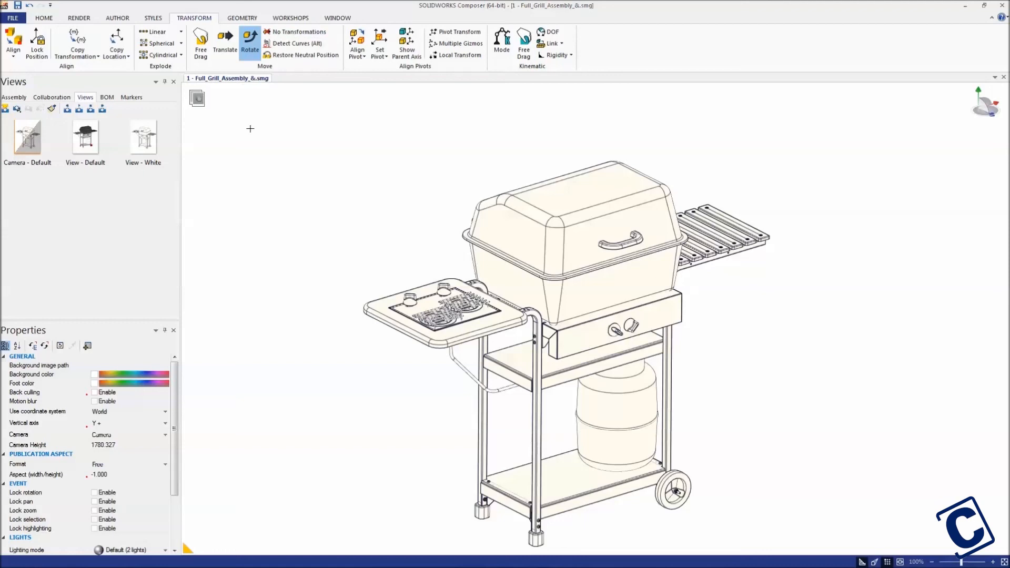
{"action": "left_click", "coordinate": [19, 97]}
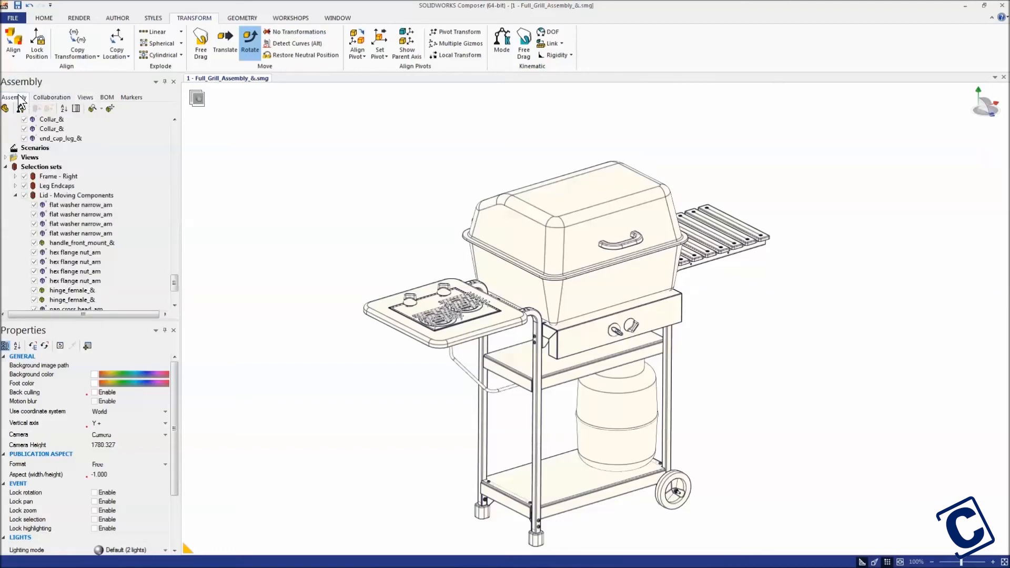
{"action": "left_click", "coordinate": [103, 196]}
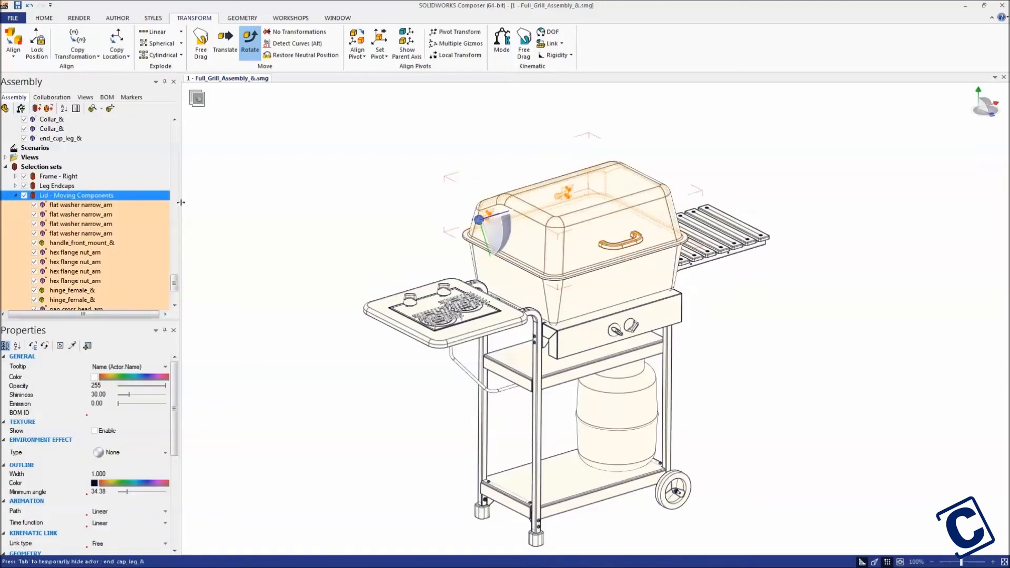
- Rotate the lid components open by 45° about the axis of the rear hinge pin, using curve detection
{"action": "left_click_drag", "start_coordinate": [276, 283], "coordinate": [432, 380]}
{"action": "right_click_drag", "start_coordinate": [433, 380], "coordinate": [499, 425]}
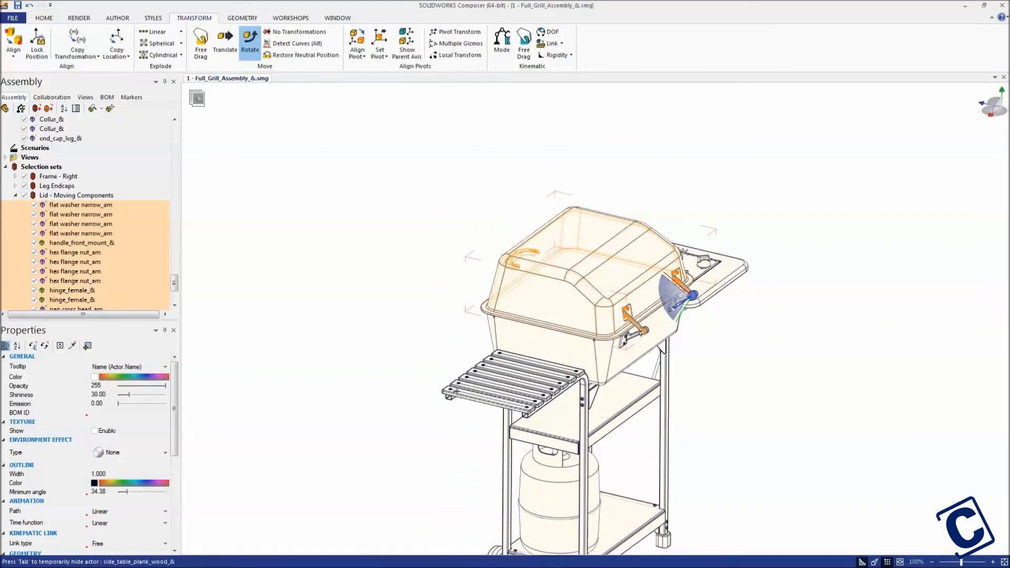
{"action": "scroll", "coordinate": [695, 310], "scroll_direction": "up", "scroll_amount": 2}
{"action": "scroll", "coordinate": [695, 310], "scroll_direction": "up", "scroll_amount": 1}
{"action": "scroll", "coordinate": [684, 318], "scroll_direction": "up", "scroll_amount": 2}
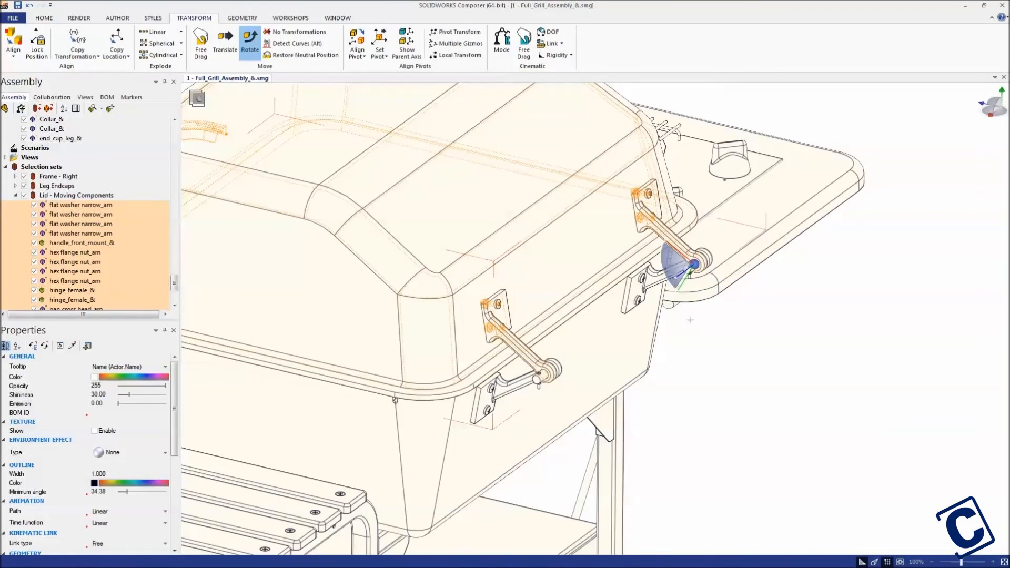
{"action": "key", "text": "alt"}
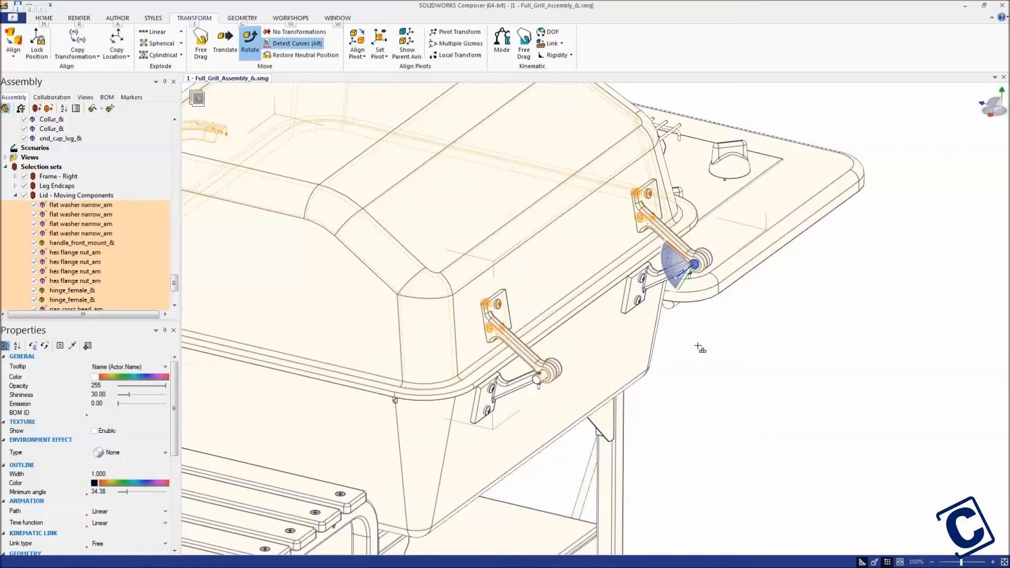
{"action": "left_click", "coordinate": [547, 375], "text": "alt"}
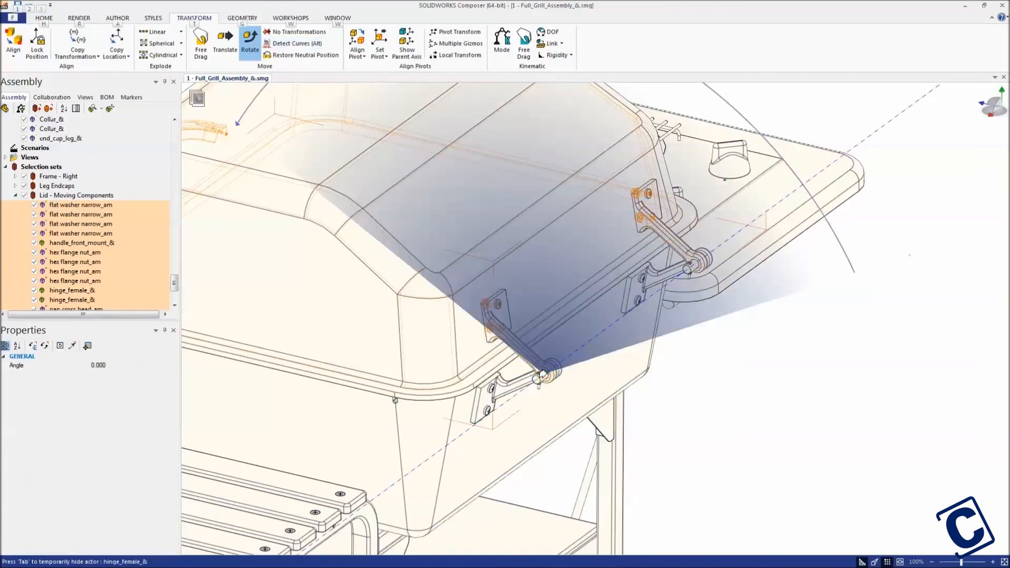
{"action": "scroll", "coordinate": [541, 375], "scroll_direction": "down", "scroll_amount": 8}
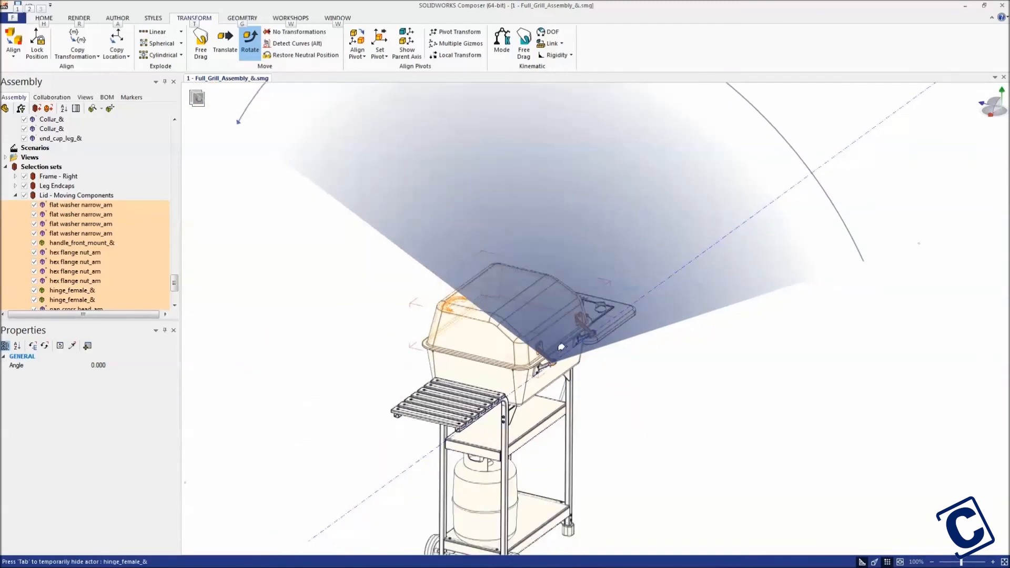
{"action": "left_click_drag", "start_coordinate": [593, 368], "coordinate": [609, 391]}
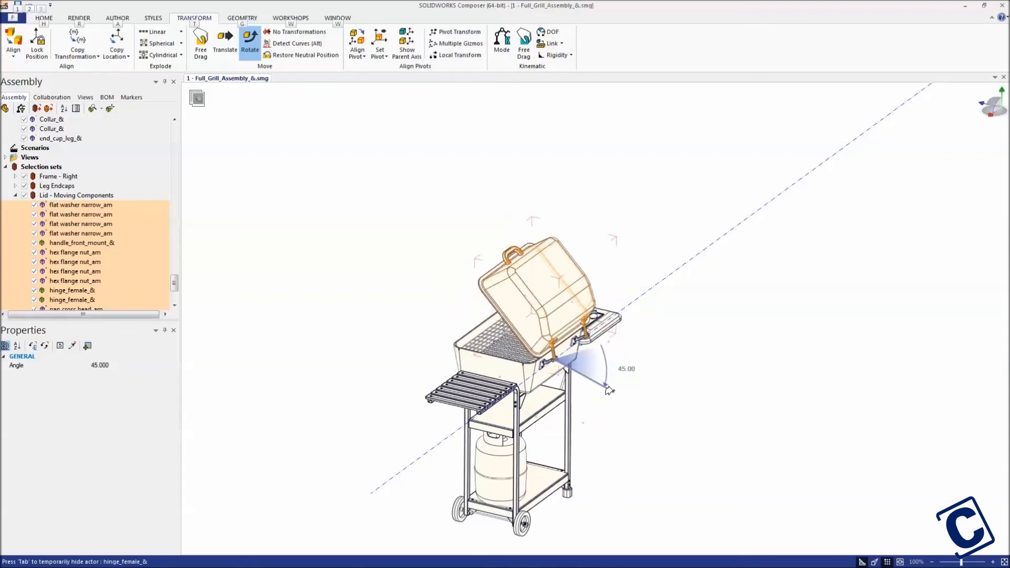
{"action": "left_click_drag", "start_coordinate": [609, 390], "coordinate": [610, 390]}
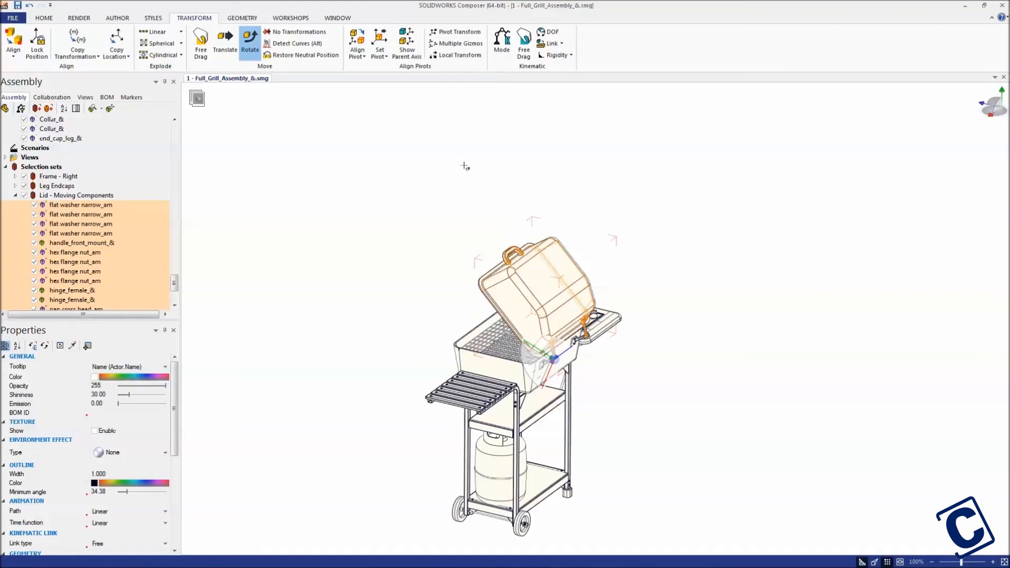
- Create a view capturing only the Location property of the selected lid actors and name it Intelligent - Open Grill
{"action": "left_click", "coordinate": [298, 21]}
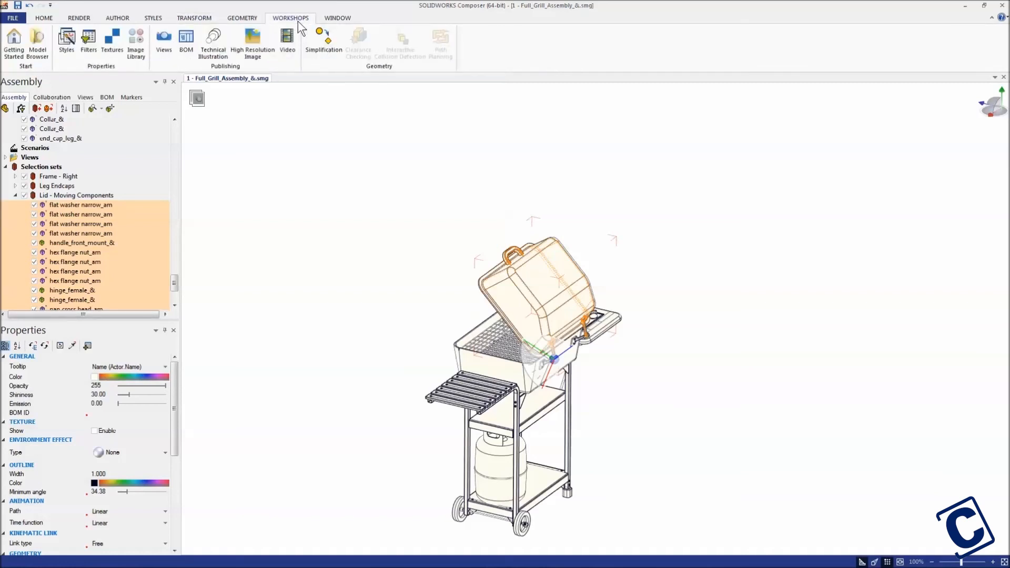
{"action": "left_click", "coordinate": [158, 54]}
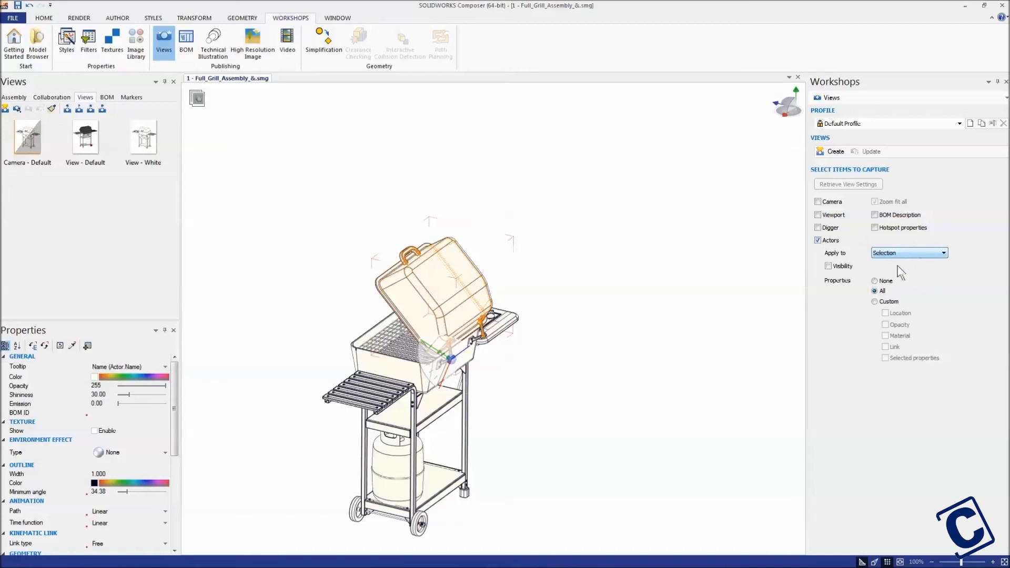
{"action": "left_click", "coordinate": [874, 301]}
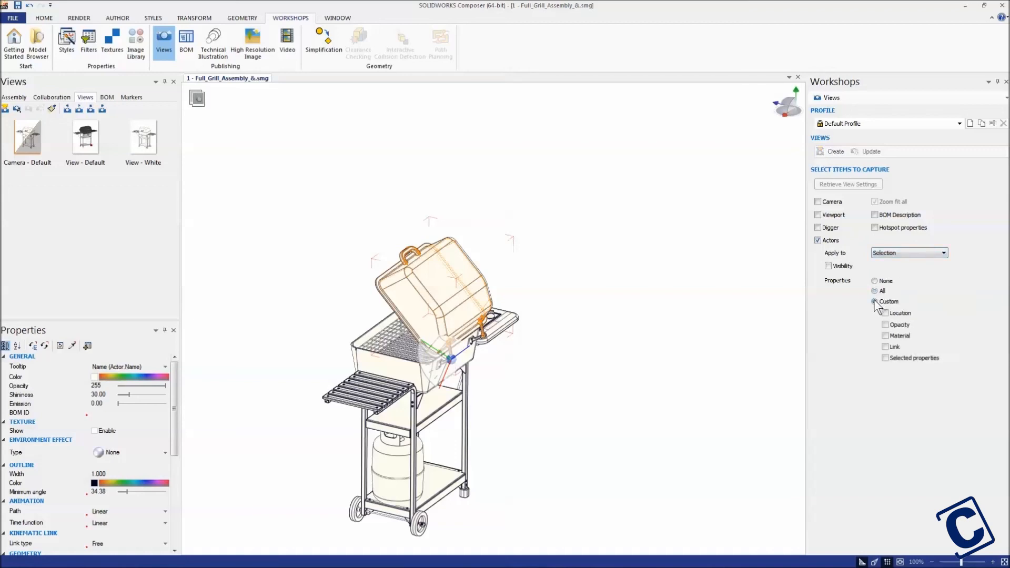
{"action": "left_click", "coordinate": [886, 313]}
{"action": "left_click", "coordinate": [840, 153]}
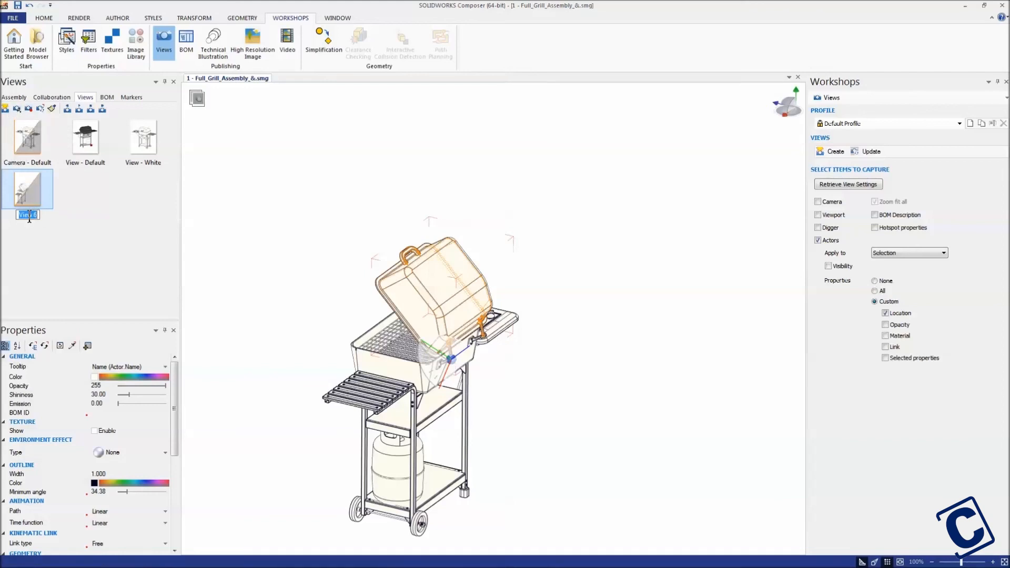
{"action": "type", "text": "Intelligent - Open Grill"}
{"action": "key", "text": "Return"}
- Restore the lid to its neutral position and capture it as a view named Closed Grill
{"action": "left_click", "coordinate": [204, 18]}
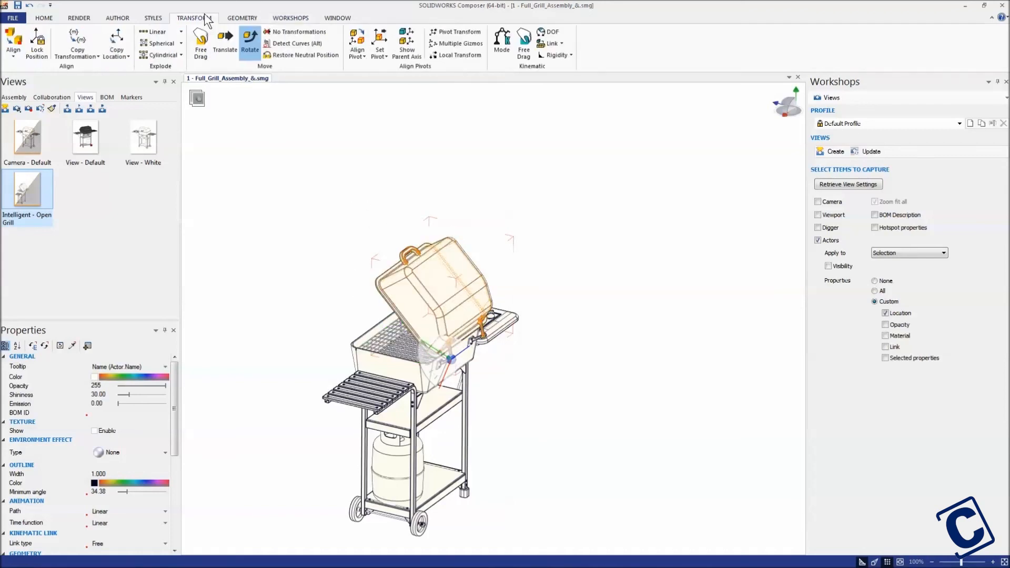
{"action": "left_click", "coordinate": [332, 62]}
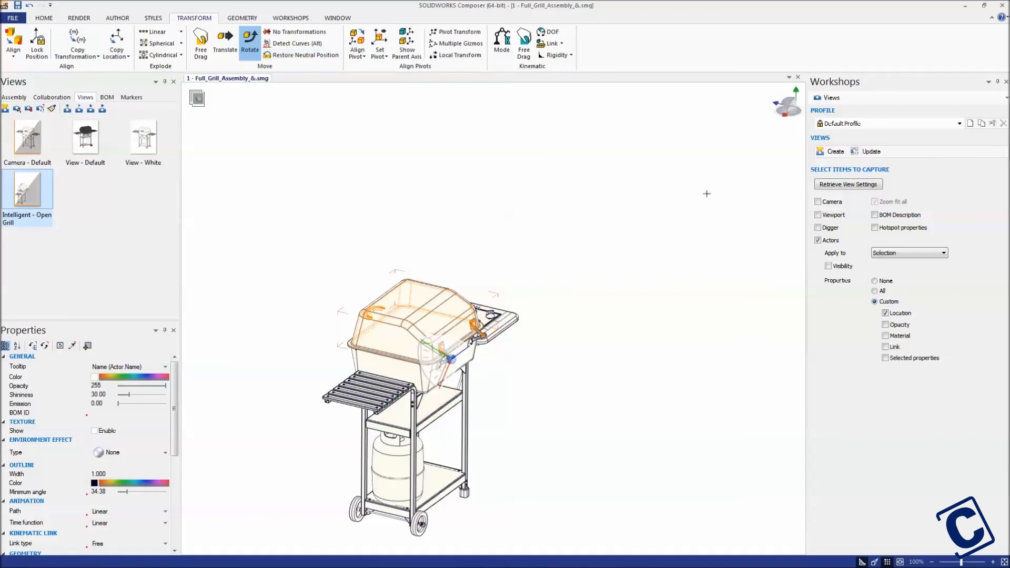
{"action": "left_click", "coordinate": [835, 151]}
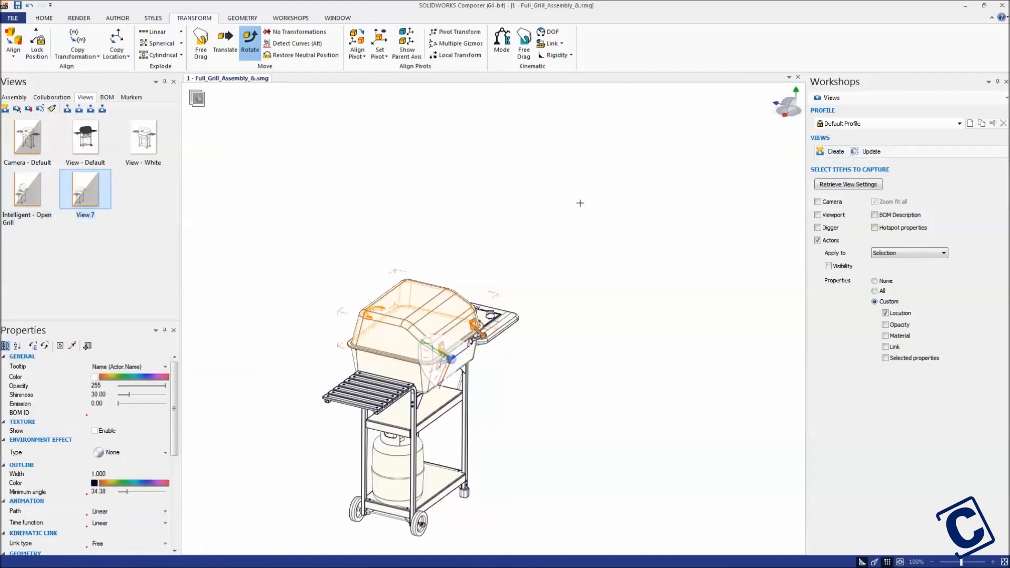
{"action": "left_click", "coordinate": [93, 212]}
{"action": "type", "text": "Closed Grill"}
{"action": "key", "text": "Return"}
- Check the Intelligent - Open Grill and Closed Grill views by applying them alternately from several camera angles
{"action": "left_click", "coordinate": [225, 303]}
{"action": "right_click_drag", "start_coordinate": [258, 449], "coordinate": [600, 405]}
{"action": "scroll", "coordinate": [687, 333], "scroll_direction": "up", "scroll_amount": 3}
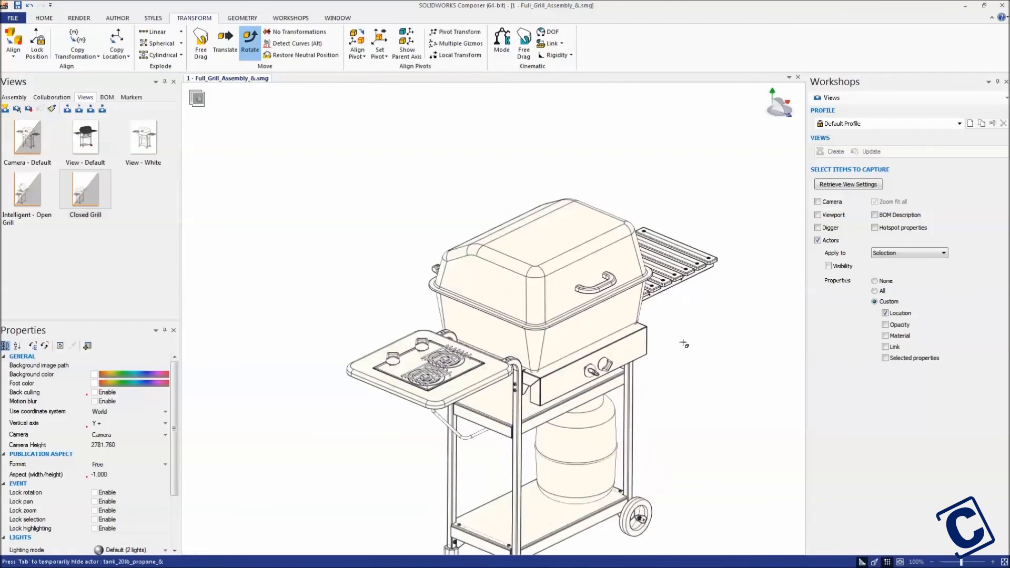
{"action": "left_click", "coordinate": [34, 198]}
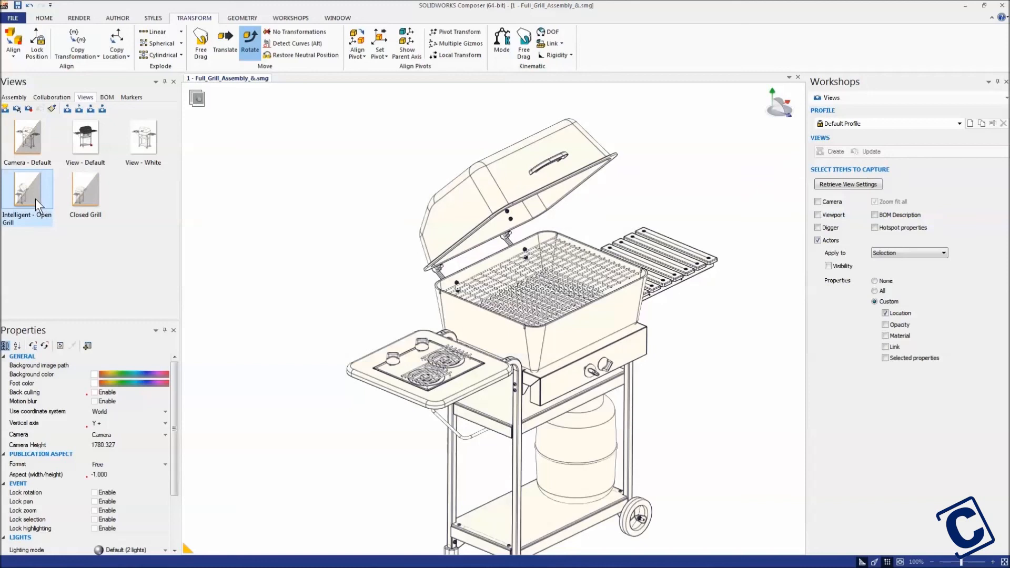
{"action": "left_click", "coordinate": [77, 198]}
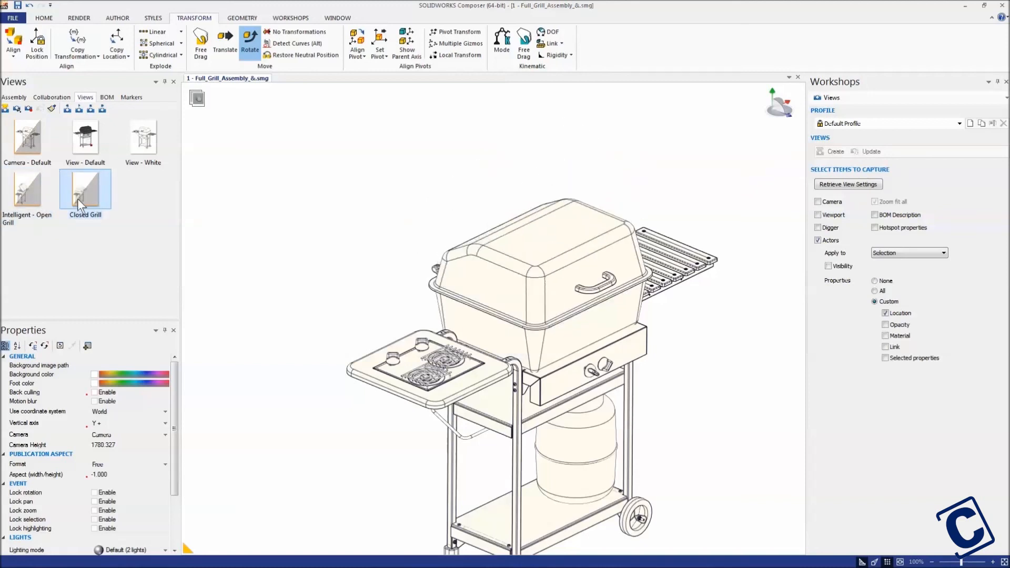
{"action": "left_click", "coordinate": [22, 194]}
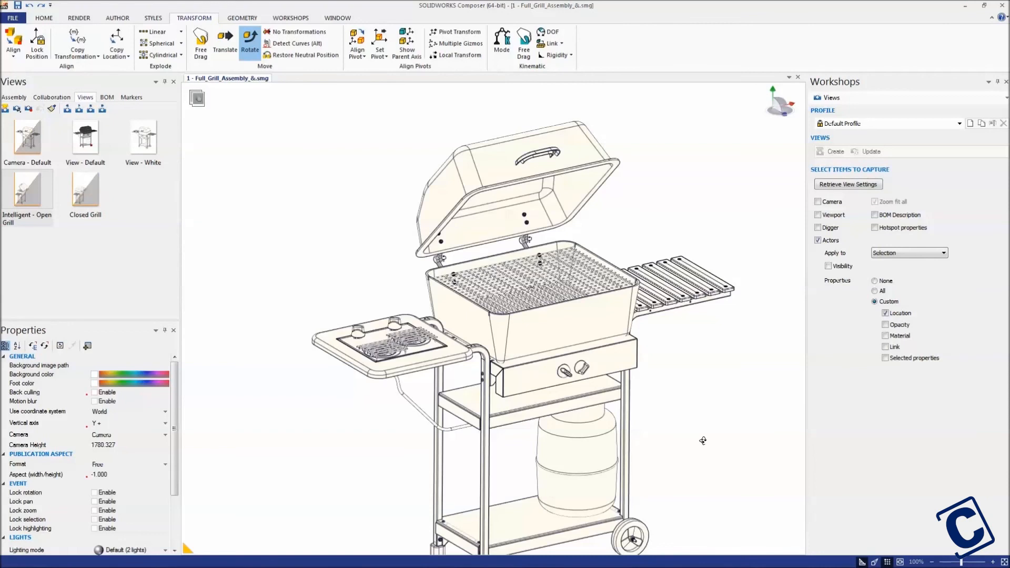
{"action": "left_click_drag", "start_coordinate": [703, 441], "coordinate": [616, 443]}
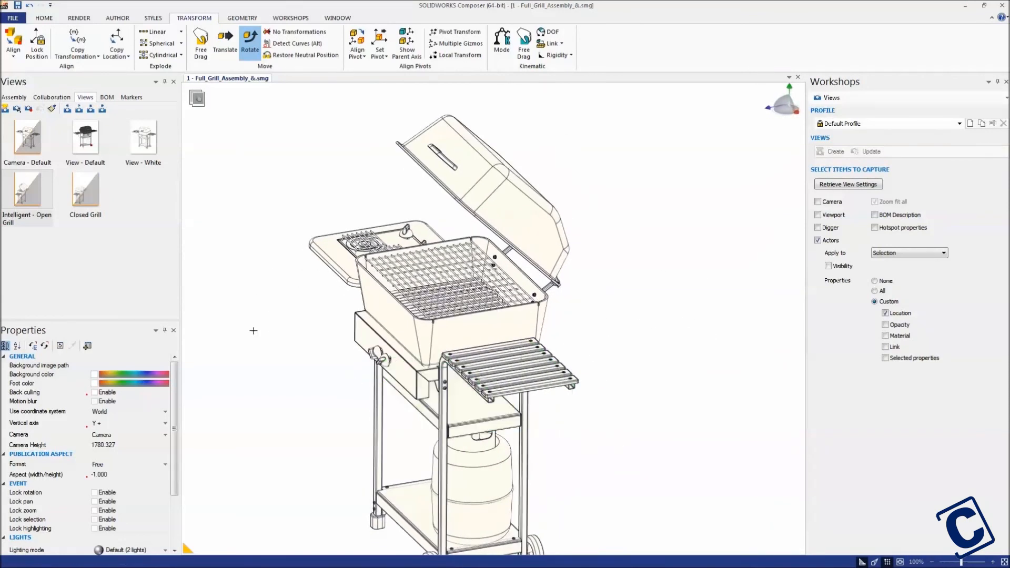
{"action": "left_click", "coordinate": [92, 203]}
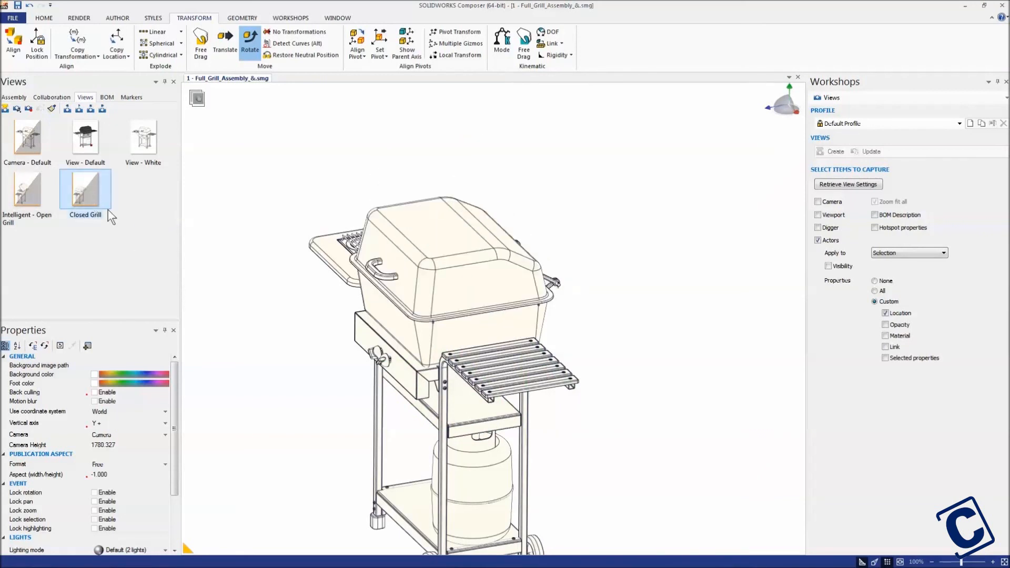
{"action": "left_click_drag", "start_coordinate": [617, 371], "coordinate": [586, 365]}
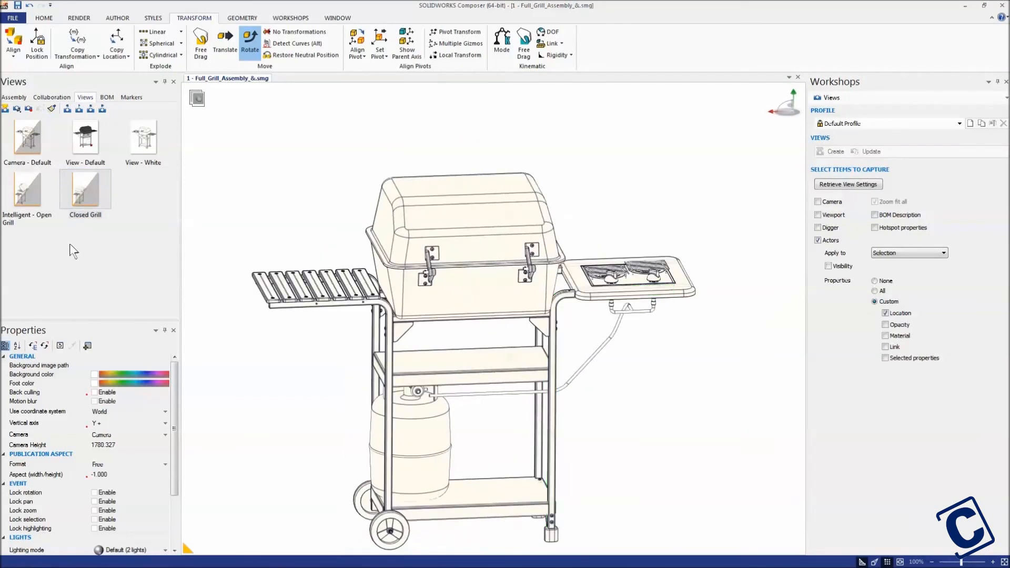
{"action": "left_click", "coordinate": [30, 196]}
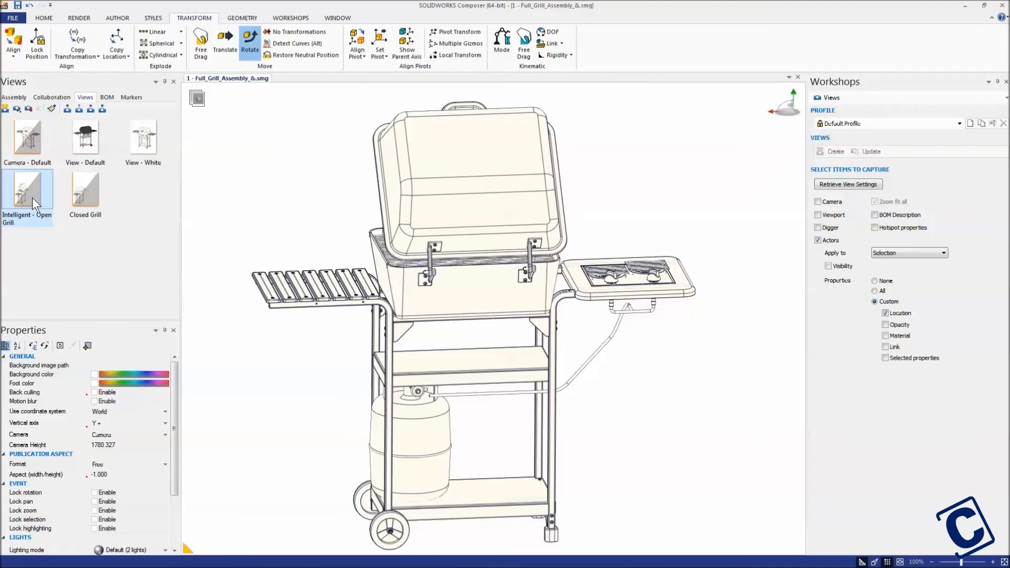
- Apply Camera - Default and create a full view with the lid open, plus another with Closed Grill applied
{"action": "left_click", "coordinate": [33, 134]}
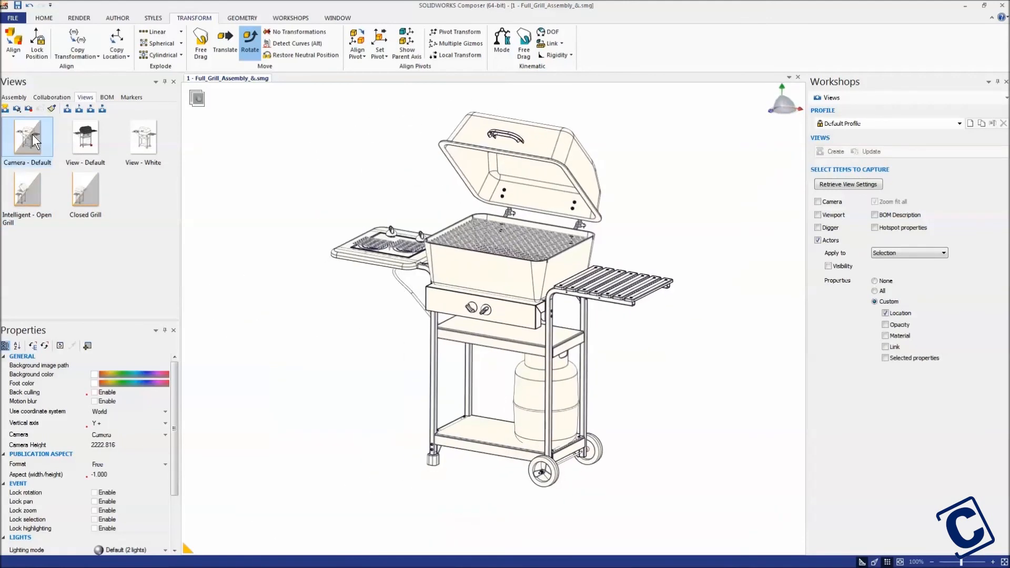
{"action": "left_click", "coordinate": [5, 108]}
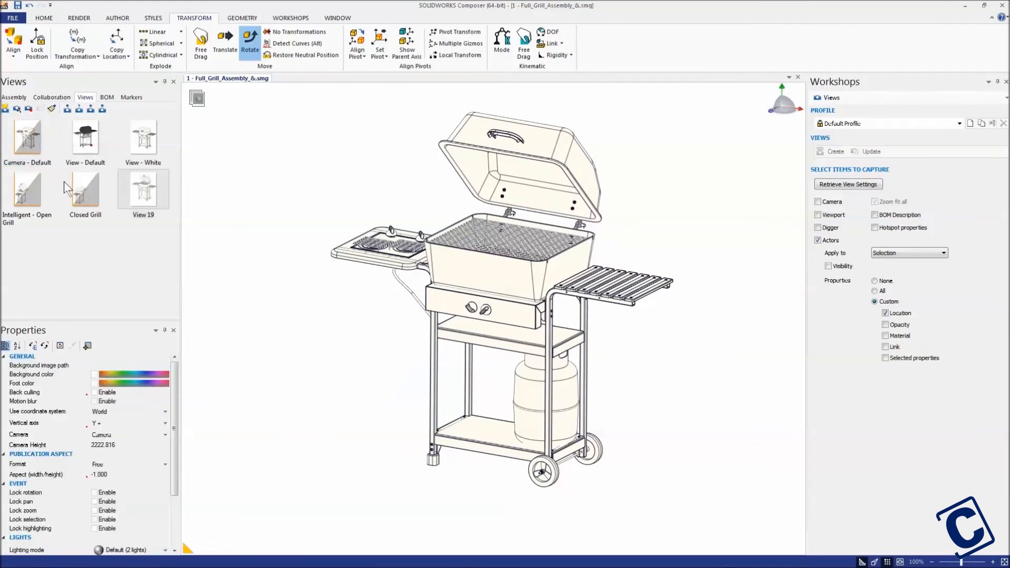
{"action": "left_click", "coordinate": [90, 194]}
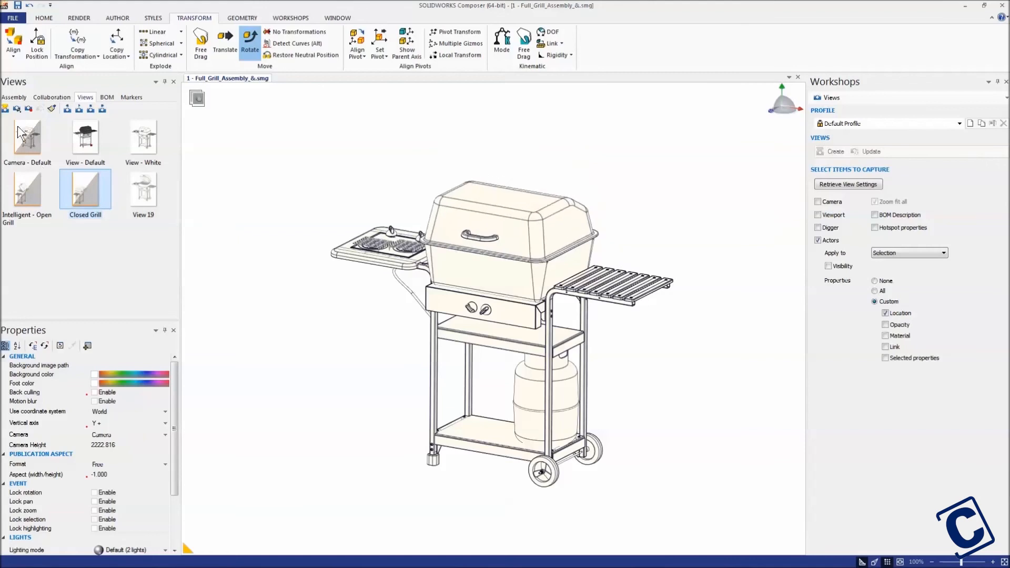
{"action": "left_click", "coordinate": [6, 109]}
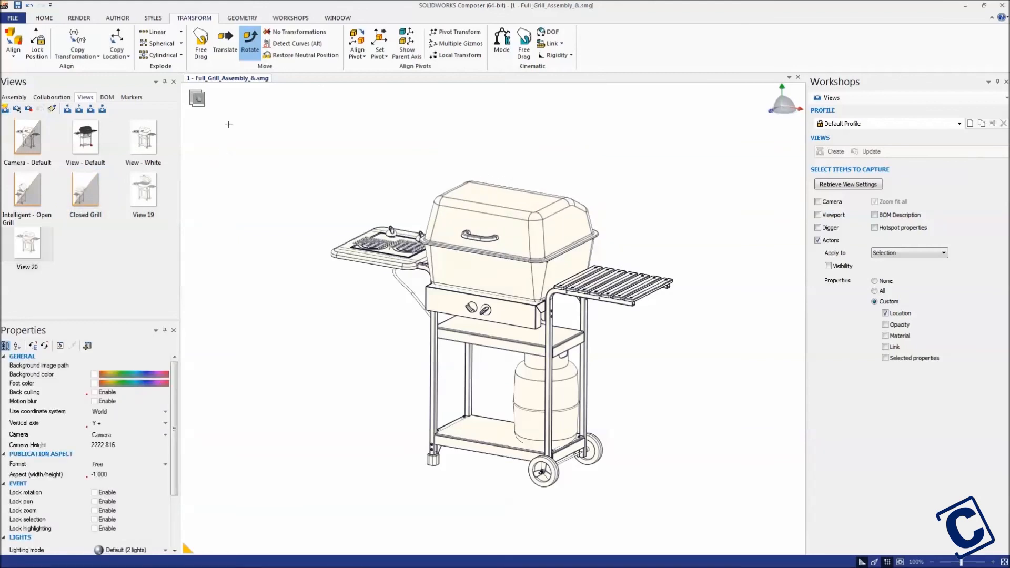